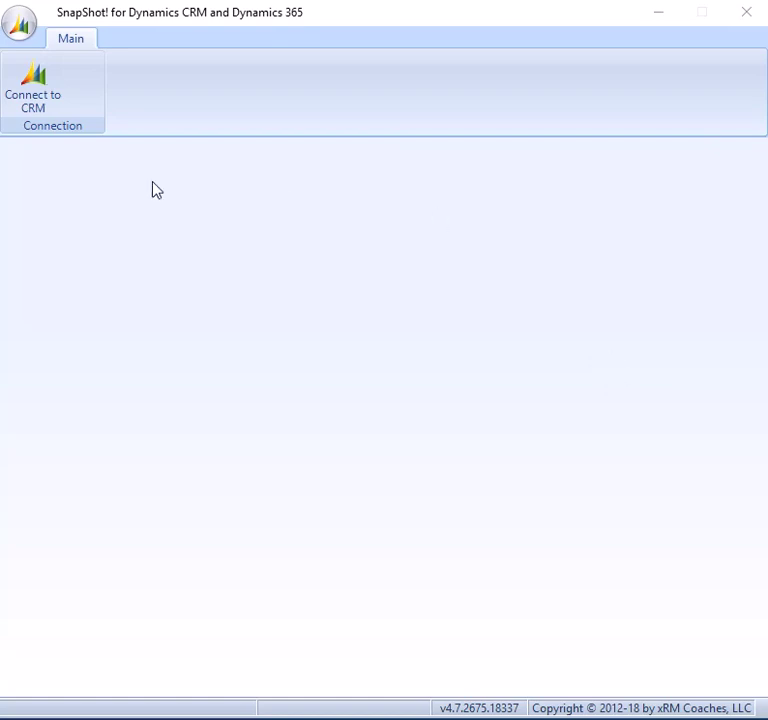
Open Connect to CRM and set Installation Type to CRM Online via Office 365
left_click(36, 87)
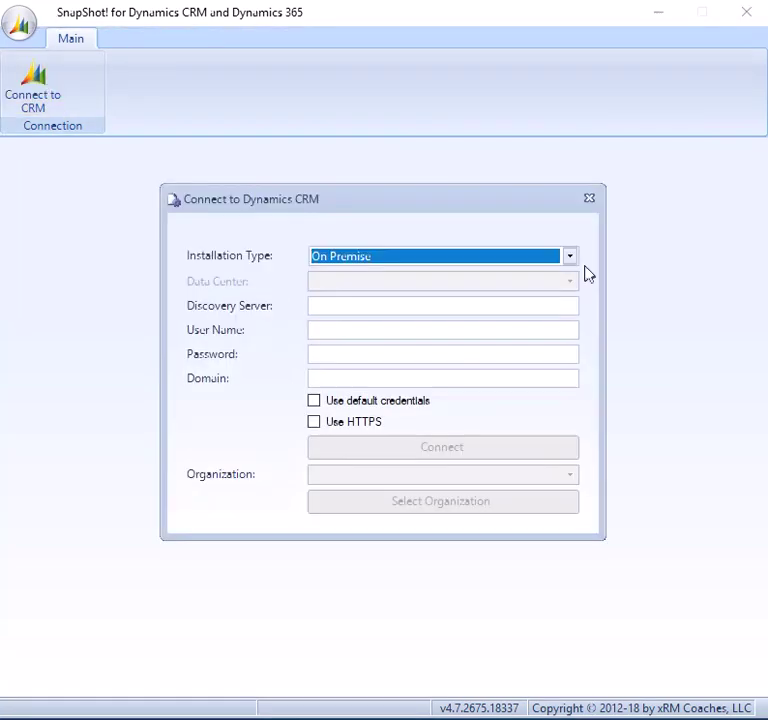
left_click(569, 258)
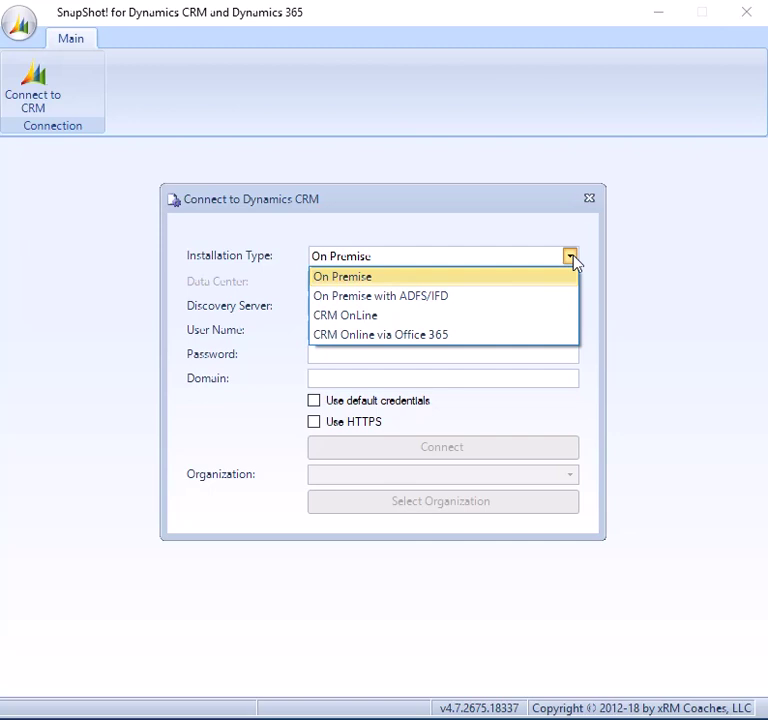
left_click(445, 344)
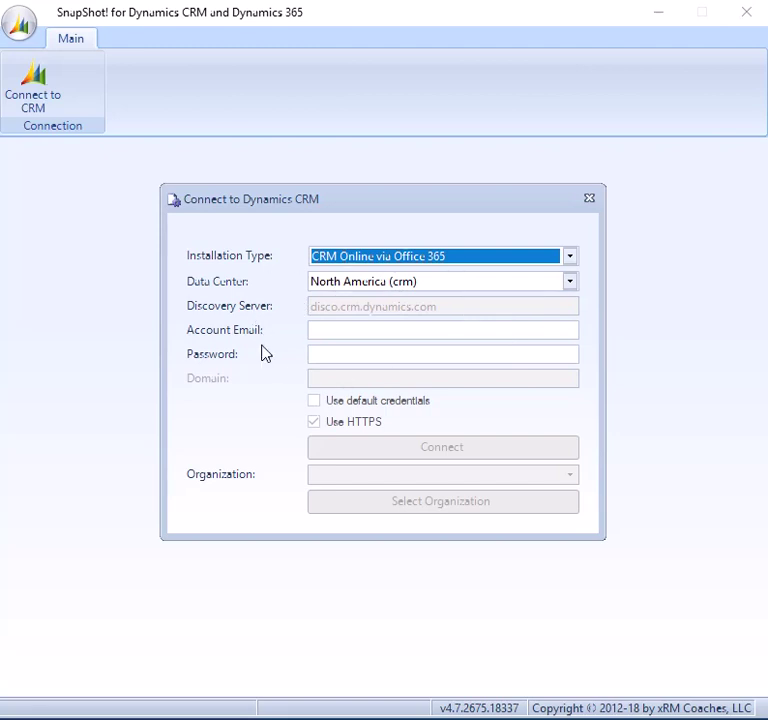
left_click(574, 259)
left_click(512, 278)
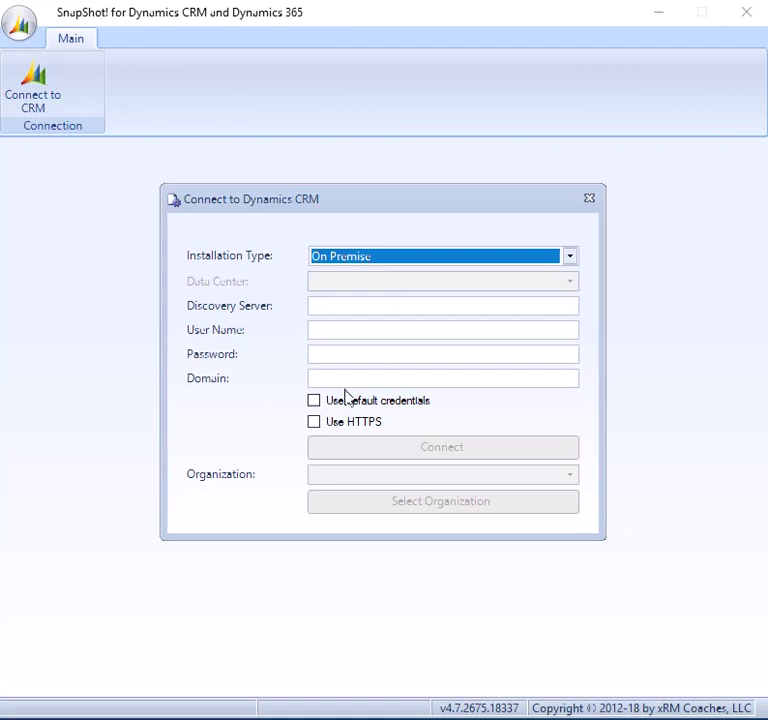
left_click(451, 262)
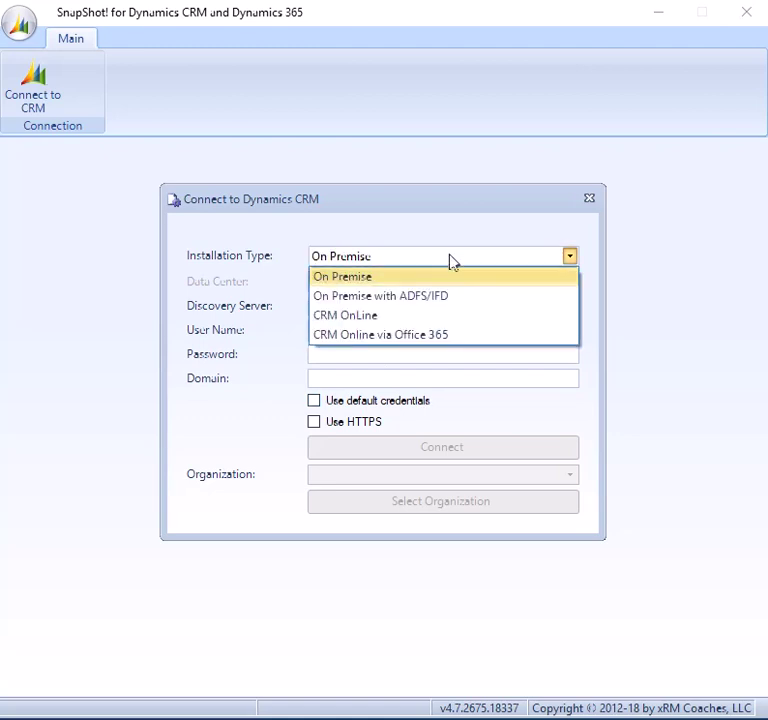
left_click(449, 336)
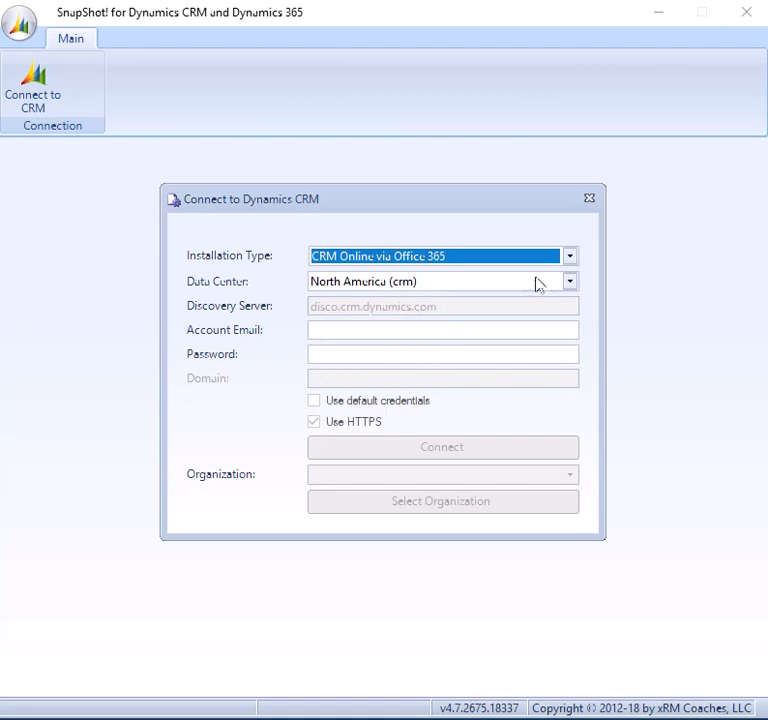
left_click(574, 283)
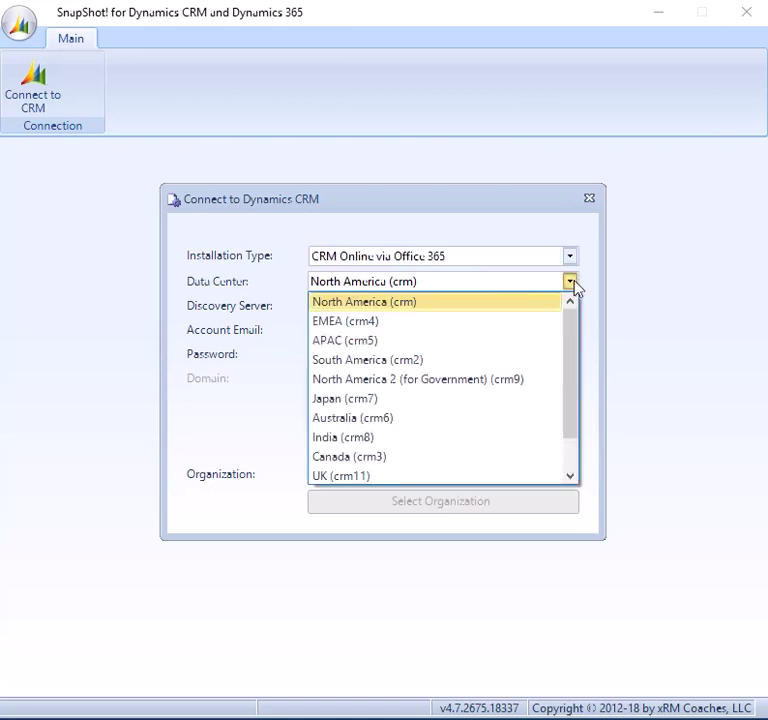
left_click_drag(571, 329, 585, 310)
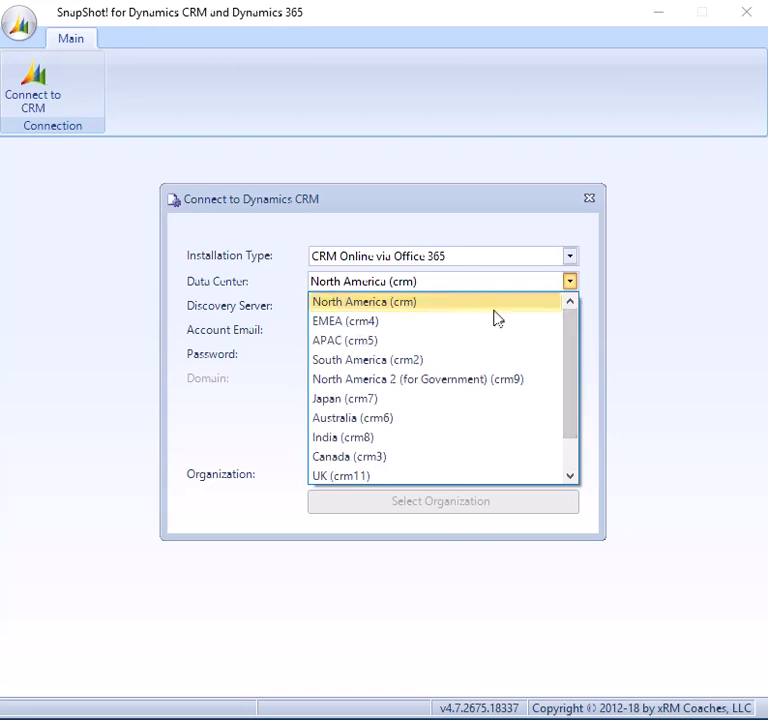
left_click_drag(578, 322, 578, 390)
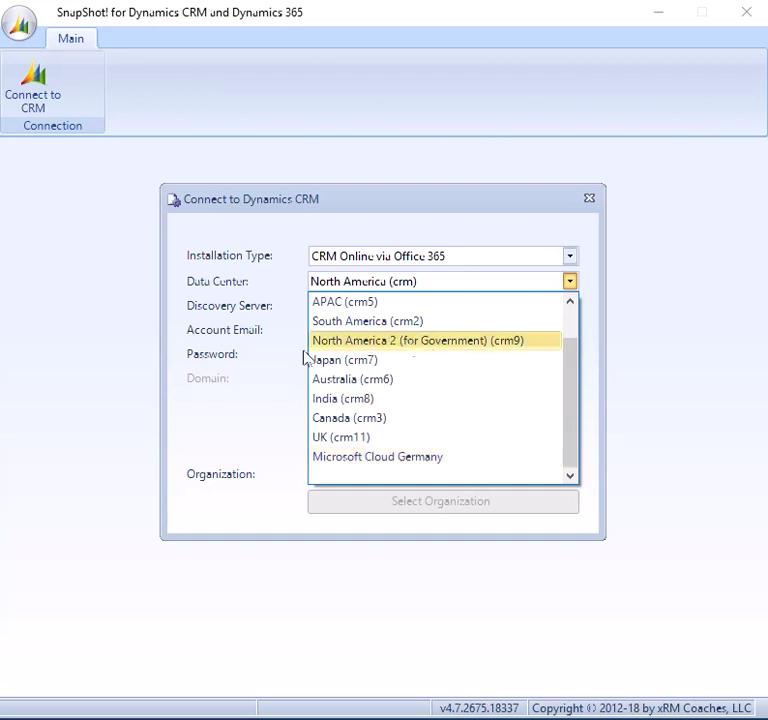
left_click(267, 414)
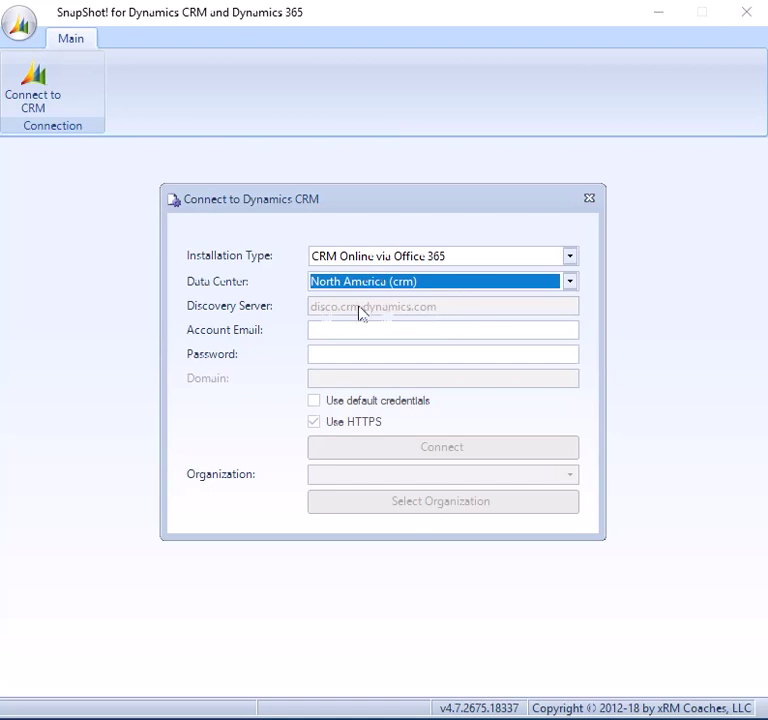
left_click(478, 286)
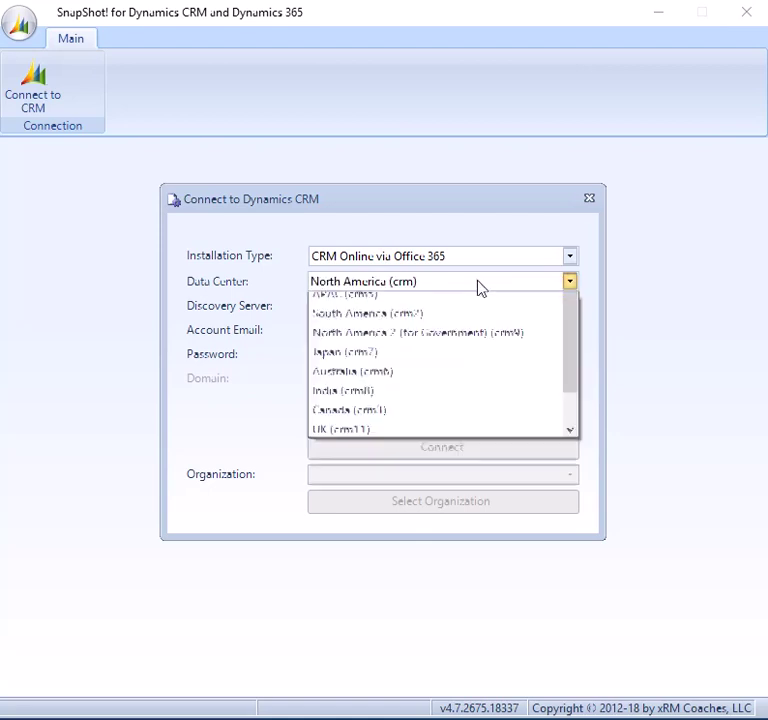
left_click(461, 342)
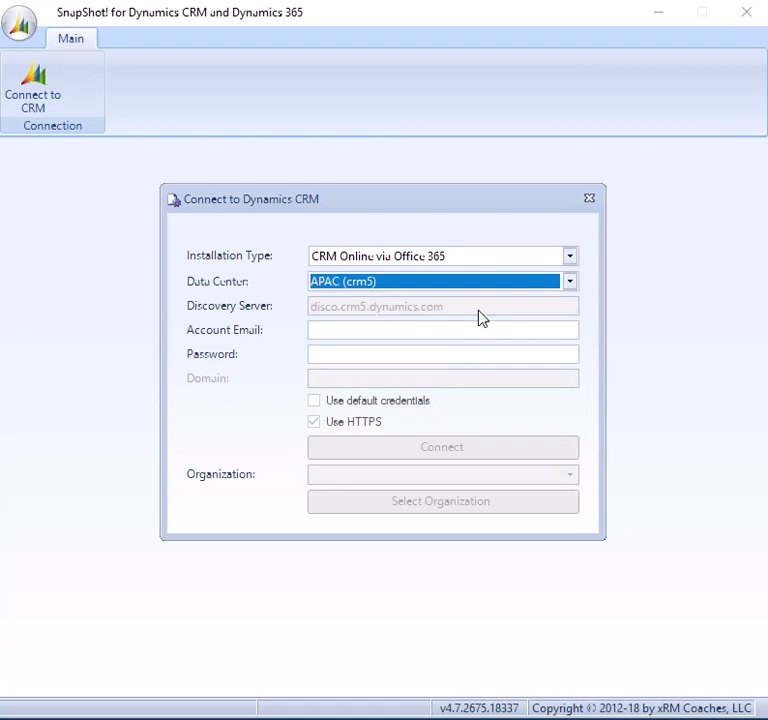
left_click(478, 284)
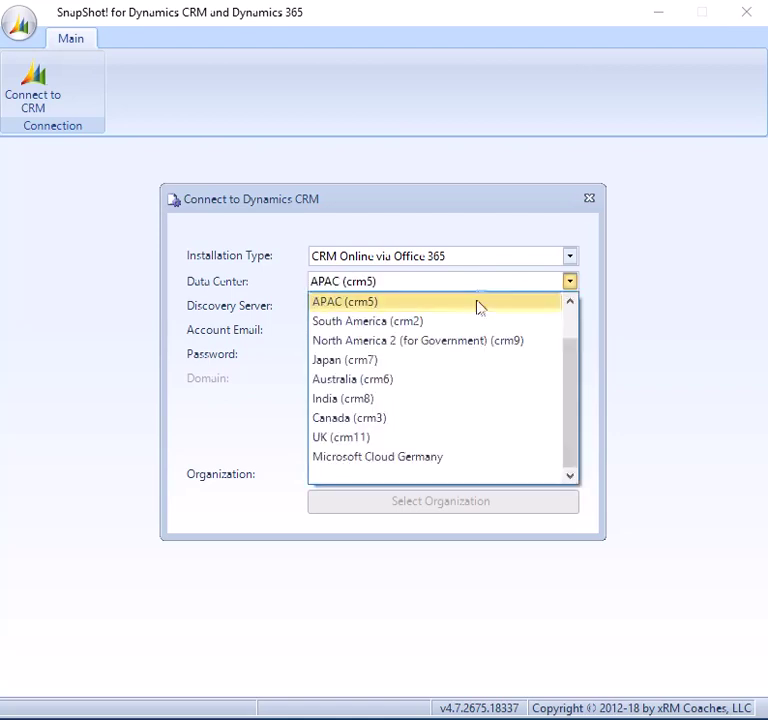
left_click(478, 384)
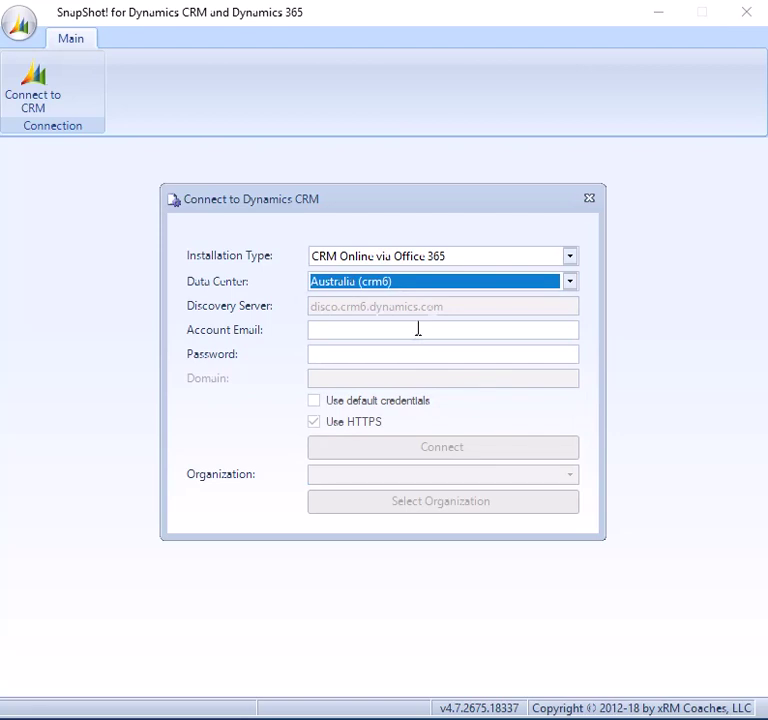
left_click(432, 285)
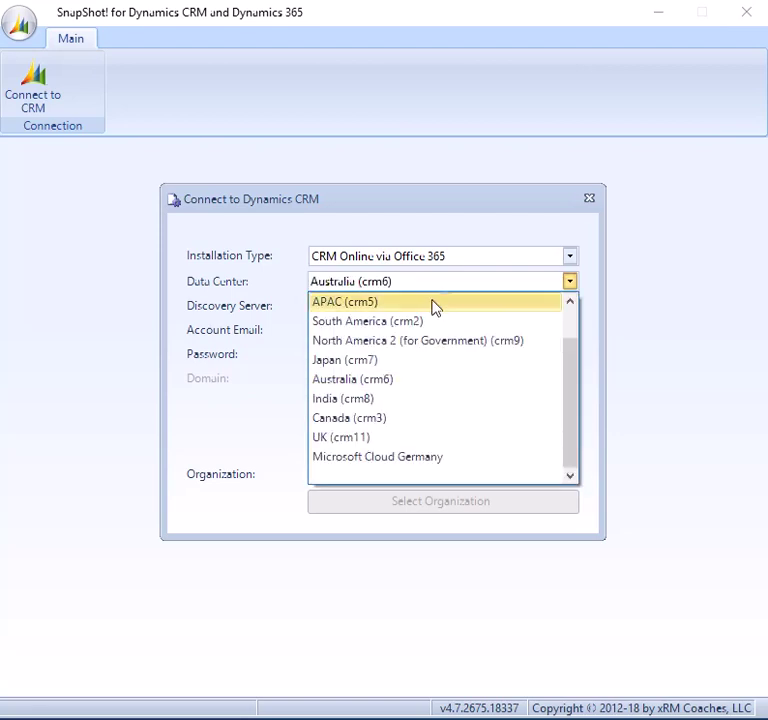
scroll(432, 307, "up", 1)
left_click(430, 305)
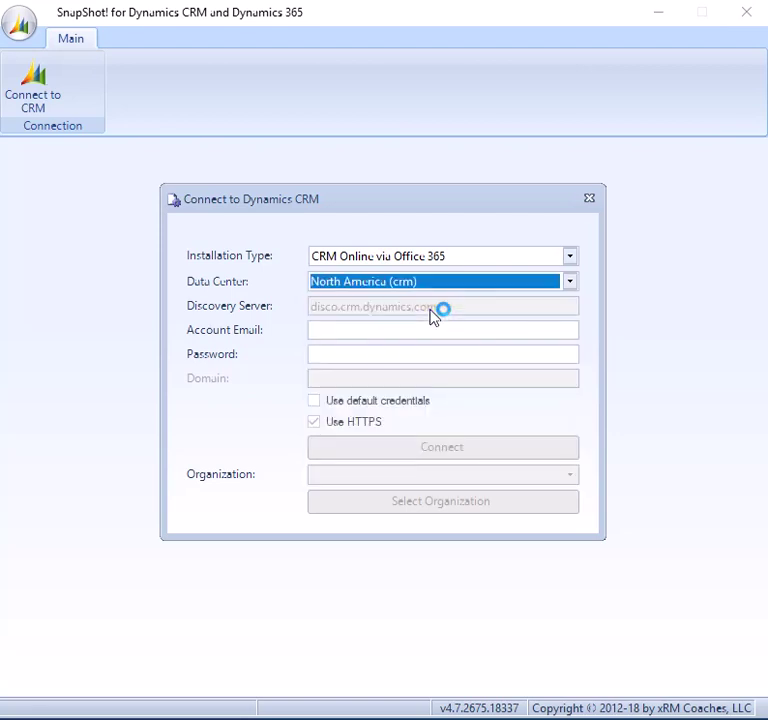
left_click(386, 332)
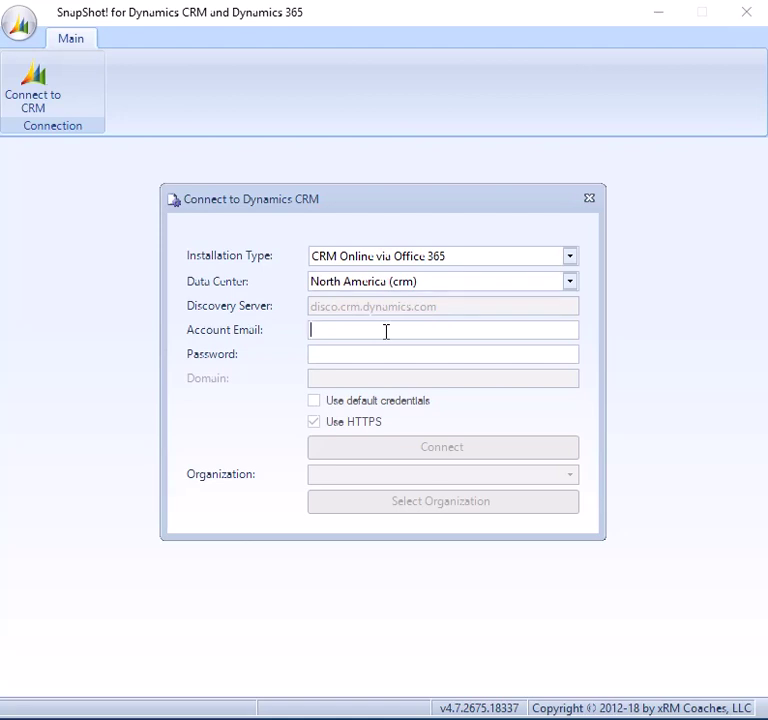
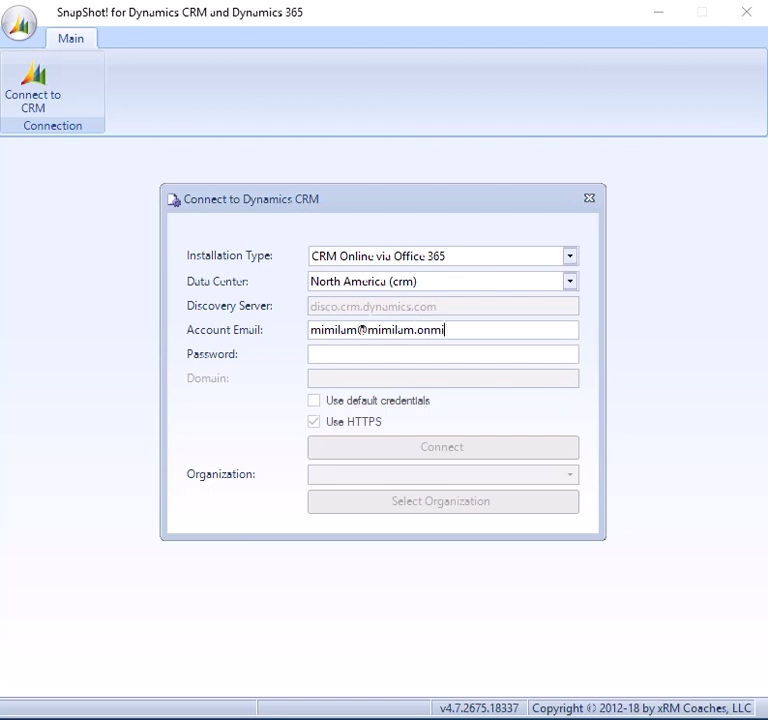
Enter the account e-mail address and its password in the connection form
key("Tab")
type("************")
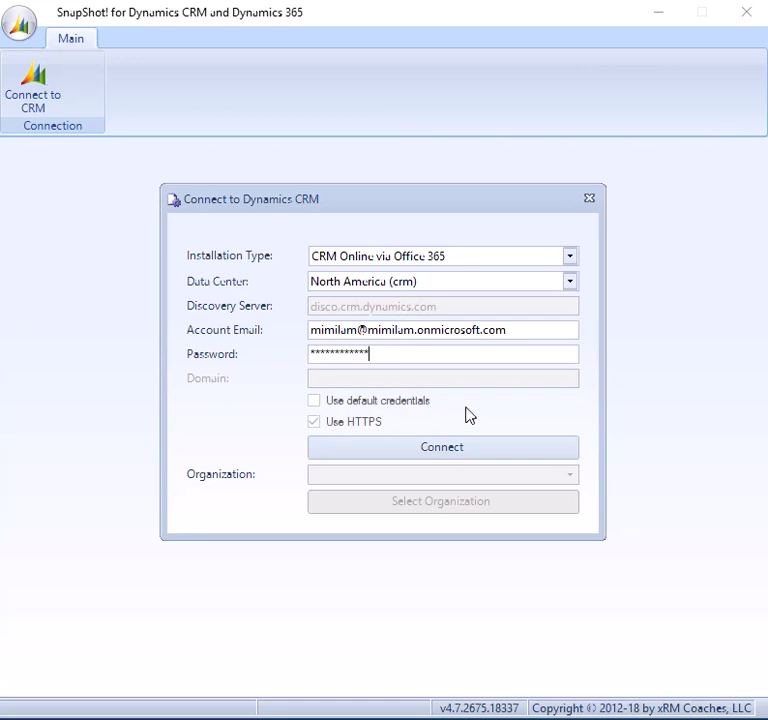
Sign in, pick the v9.1 Test 2 organization and connect to it
left_click(444, 455)
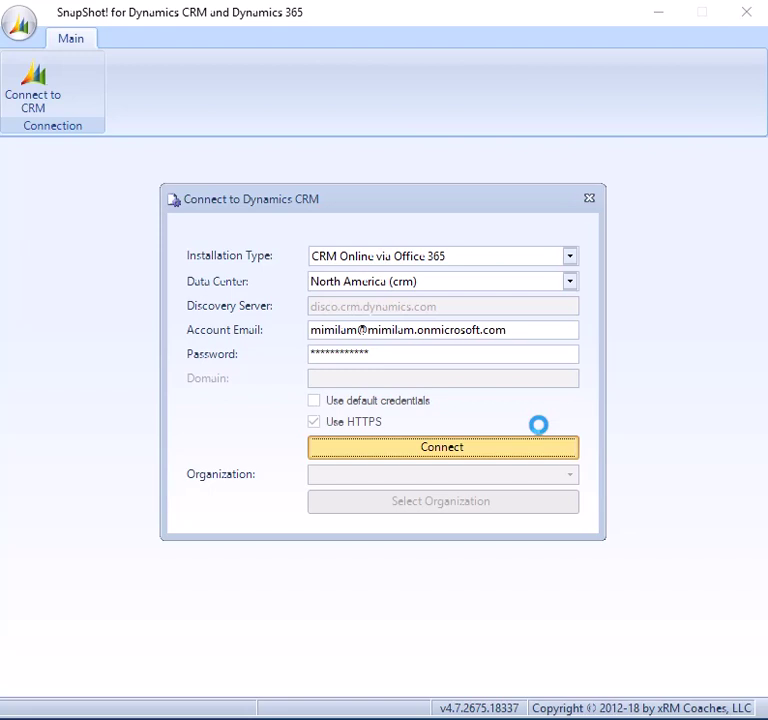
left_click(569, 475)
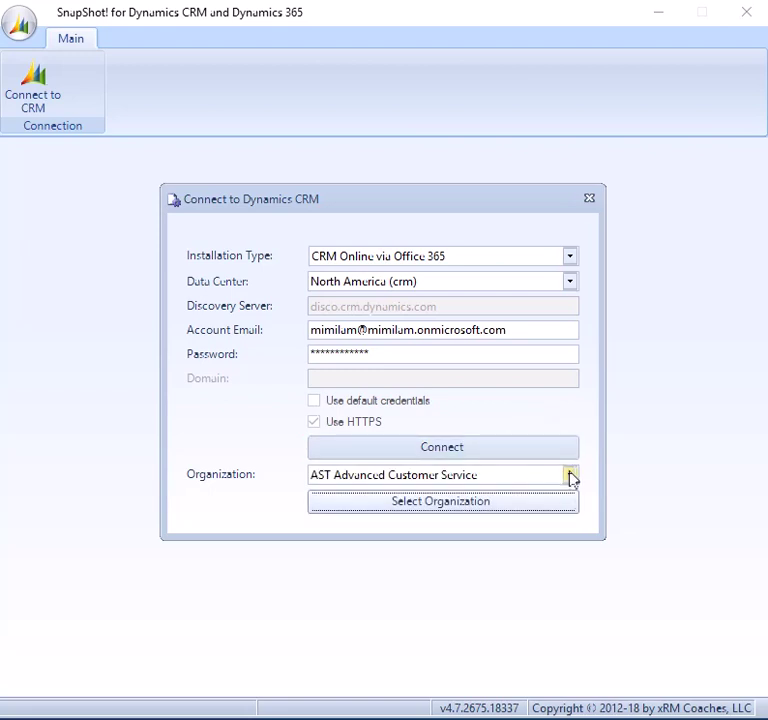
left_click_drag(572, 527, 585, 636)
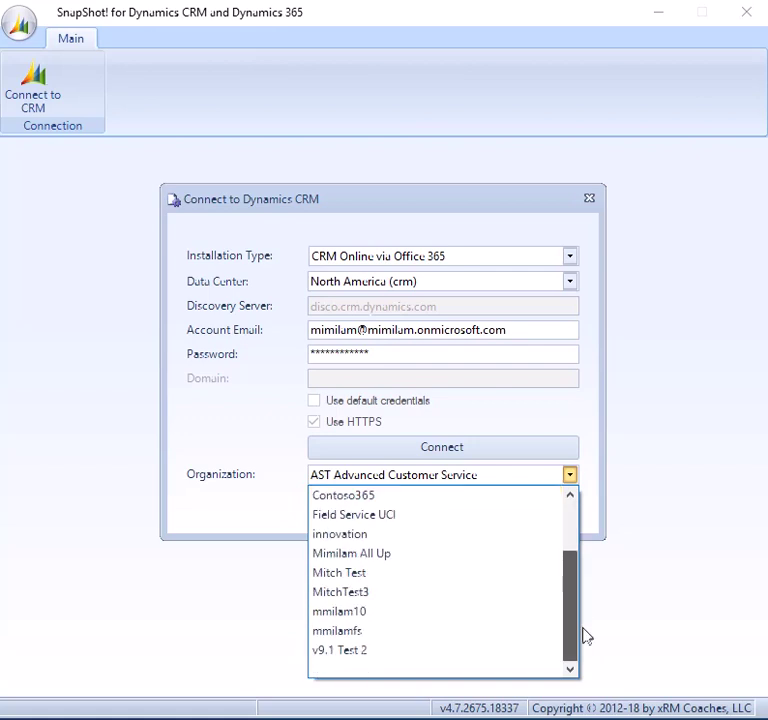
left_click(390, 655)
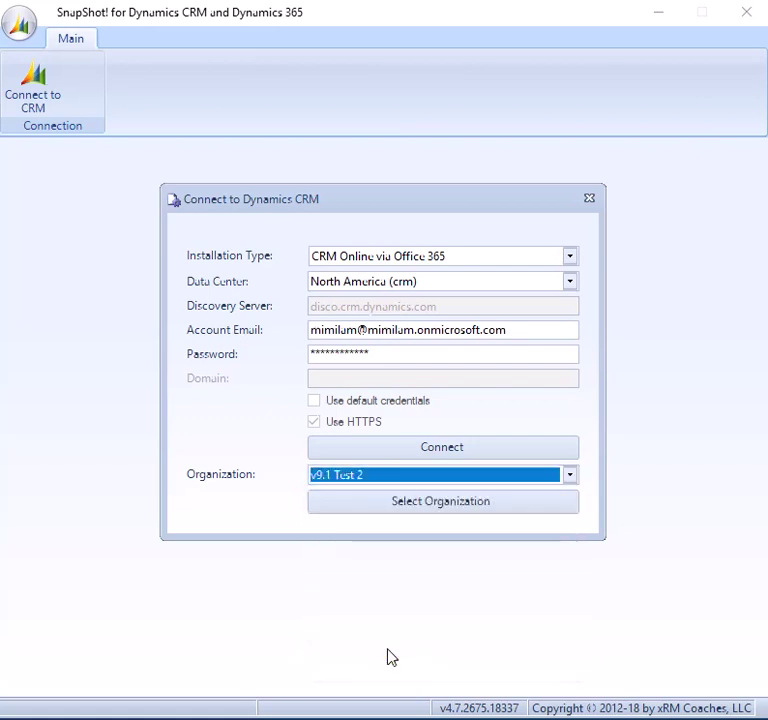
left_click(444, 512)
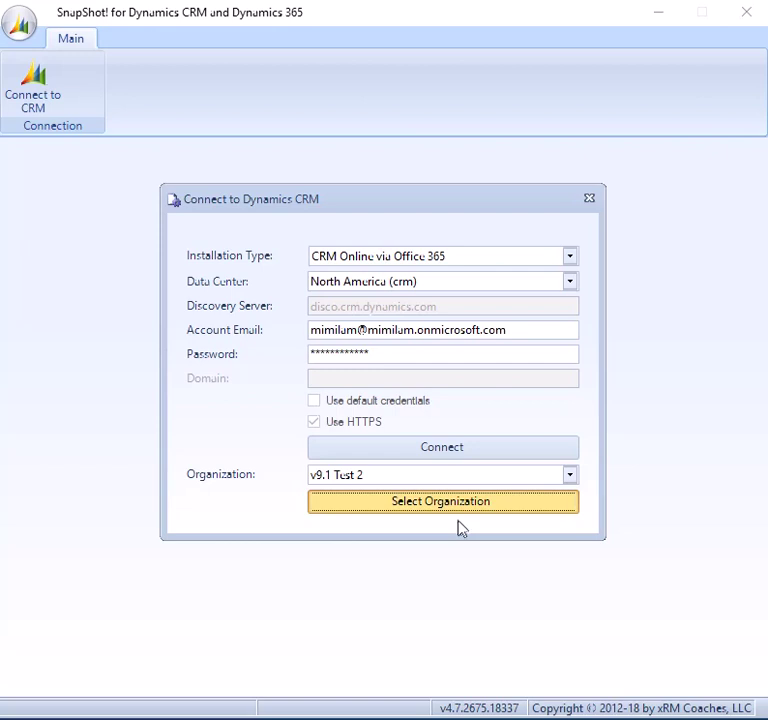
left_click(458, 508)
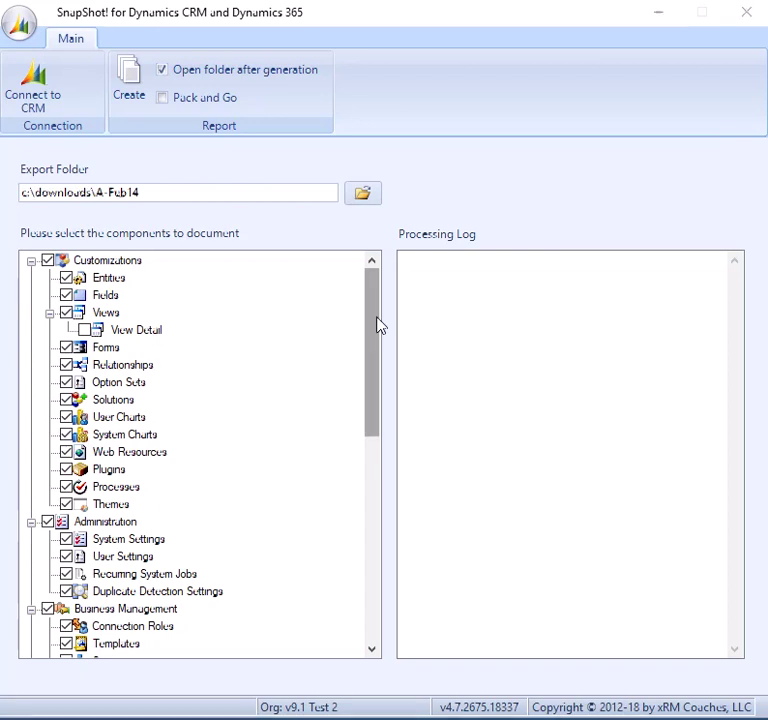
left_click_drag(377, 324, 403, 307)
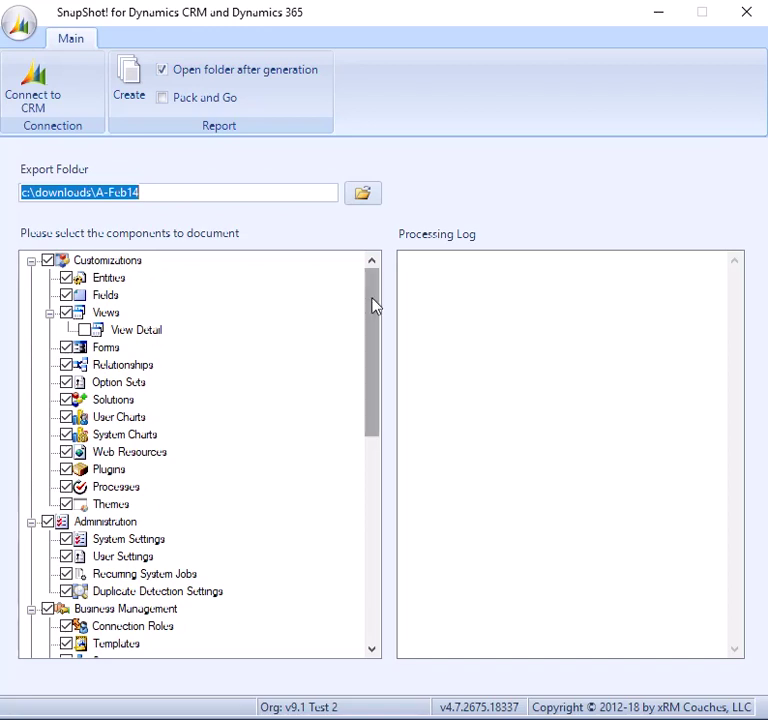
left_click_drag(373, 305, 390, 298)
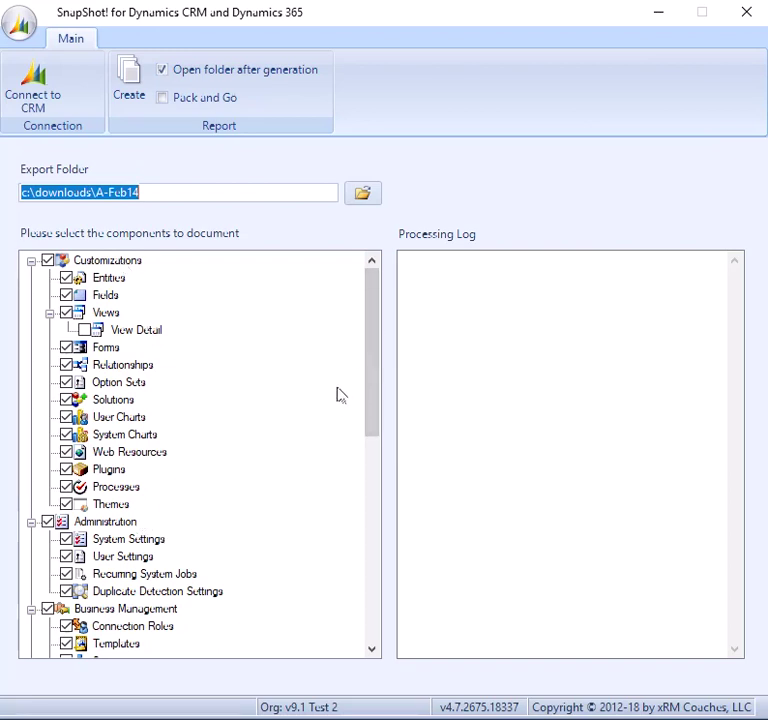
left_click_drag(375, 363, 315, 578)
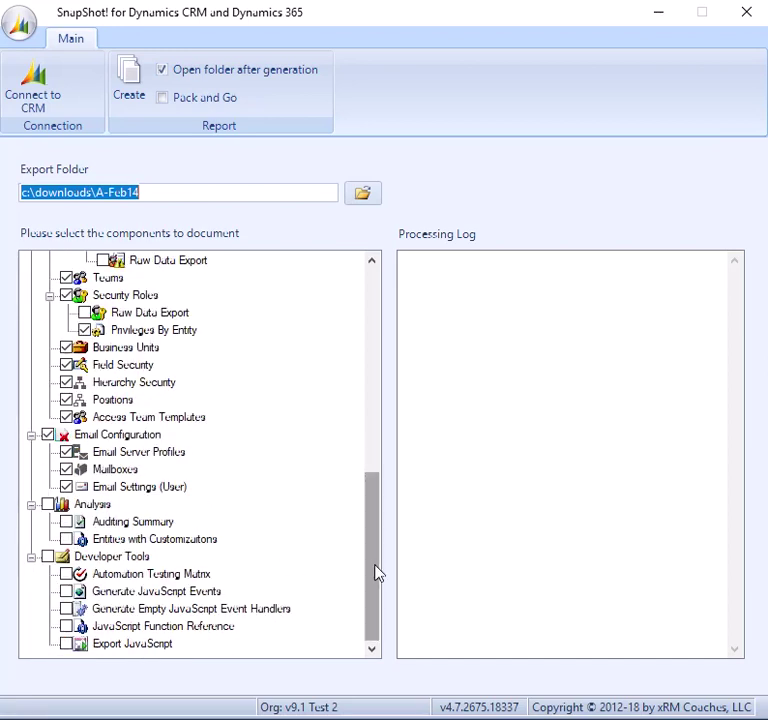
left_click_drag(377, 572, 399, 315)
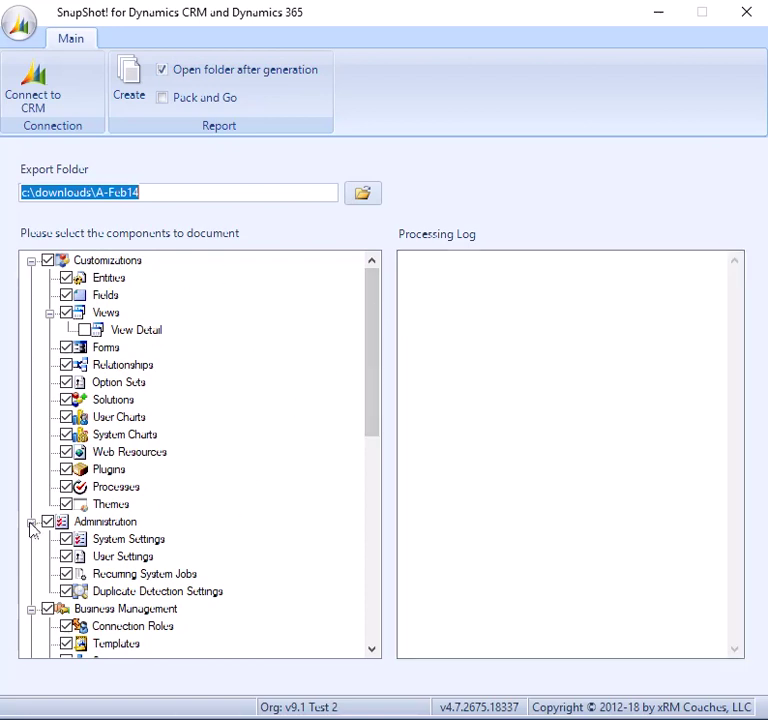
scroll(186, 499, "down", 2)
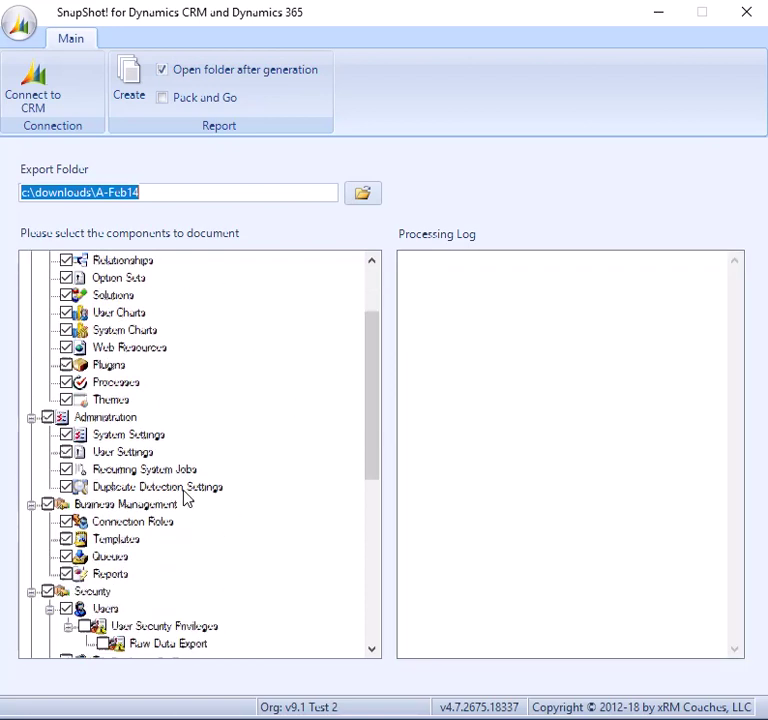
scroll(186, 499, "down", 1)
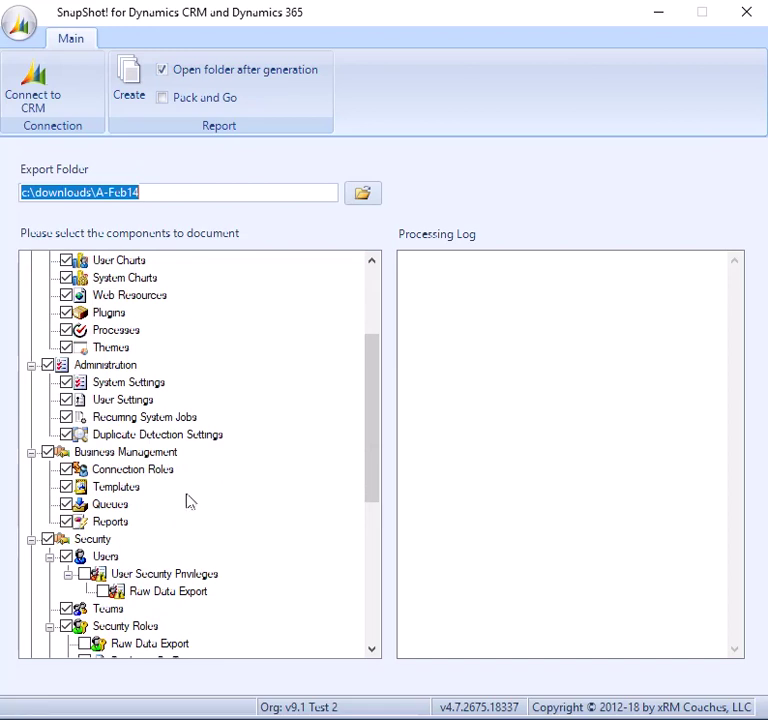
scroll(188, 500, "down", 3)
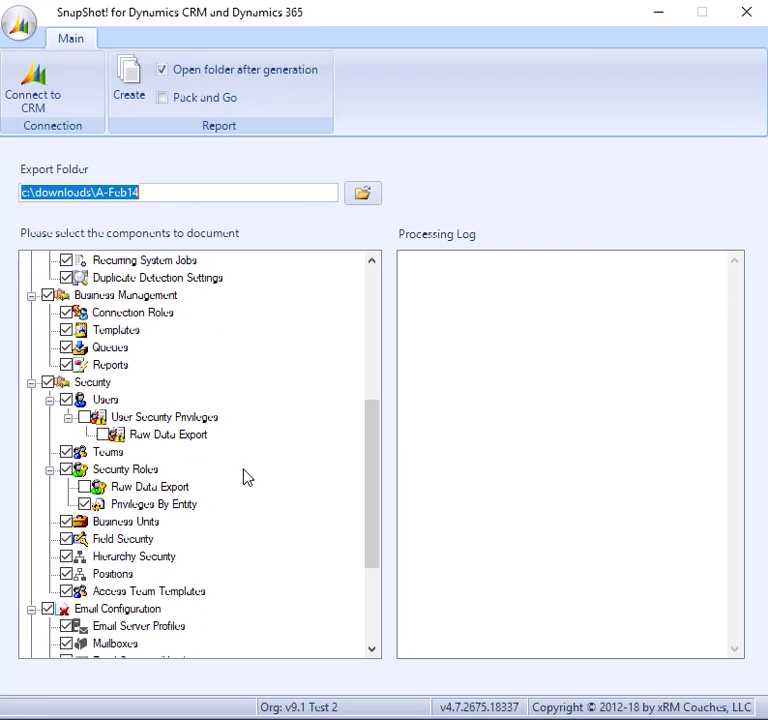
left_click_drag(374, 497, 372, 570)
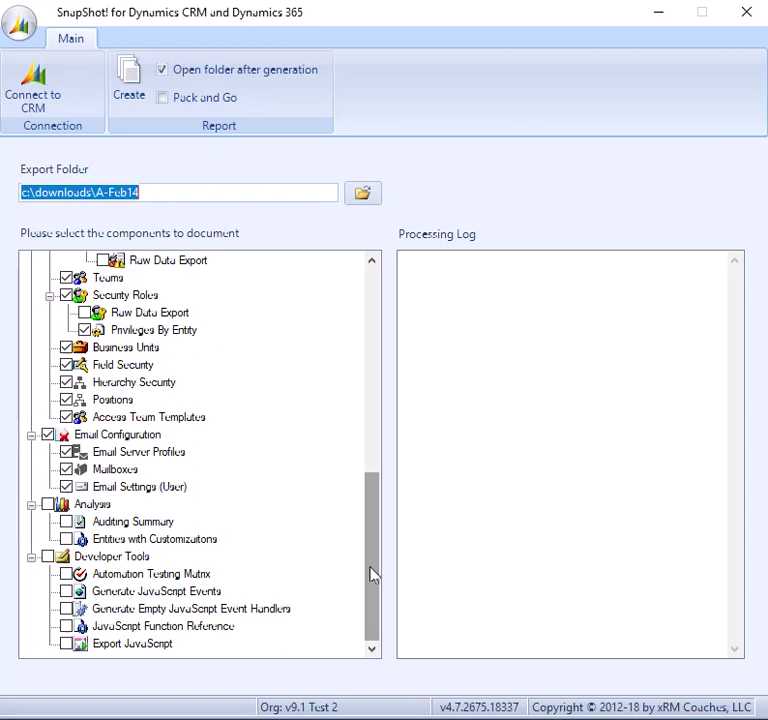
left_click(48, 504)
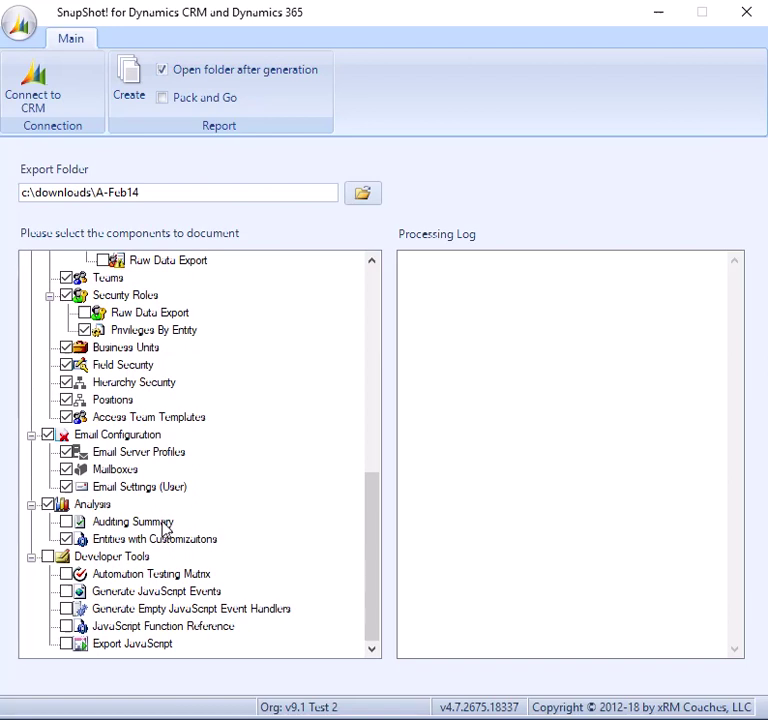
left_click(72, 520)
left_click(48, 504)
left_click_drag(367, 515, 377, 274)
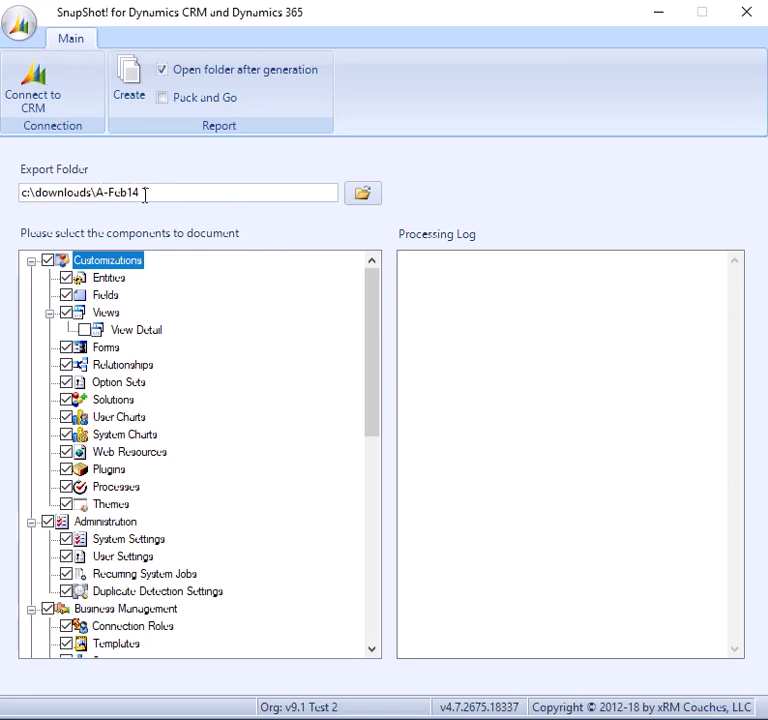
Run Create and let the processing log reach 'SnapShot! complete'
left_click(133, 90)
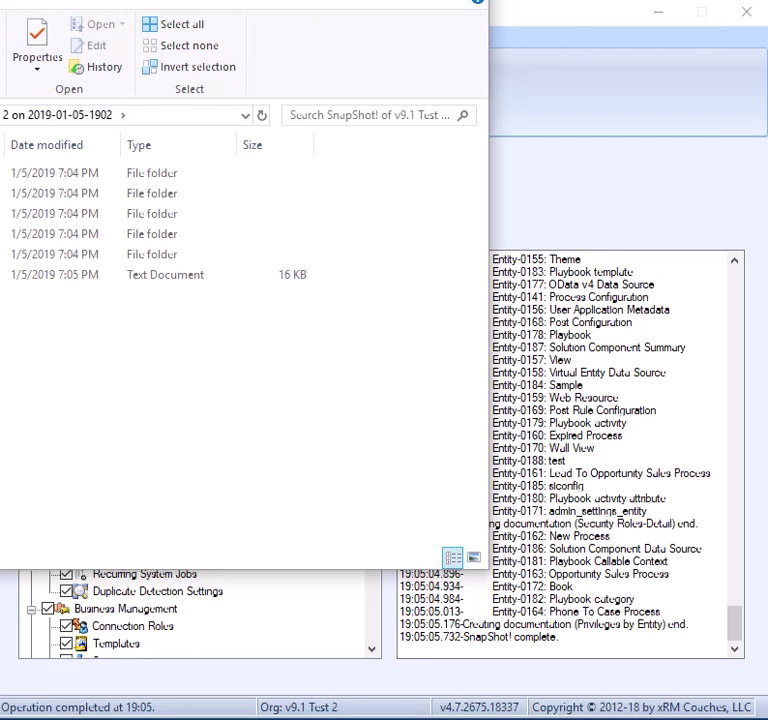
Reposition and resize Explorer to show the export folder, then return to SnapShot
left_click_drag(374, 1, 374, 37)
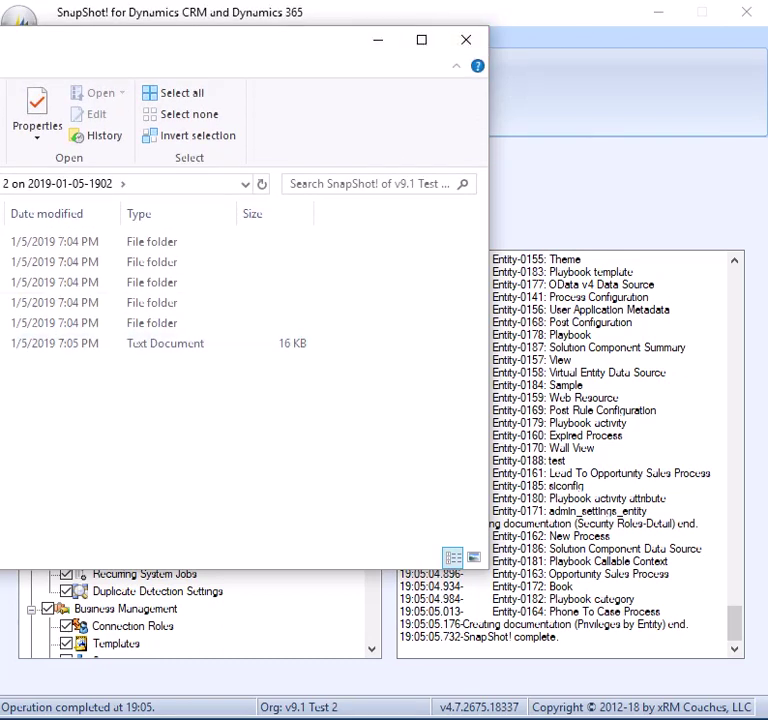
left_click(658, 12)
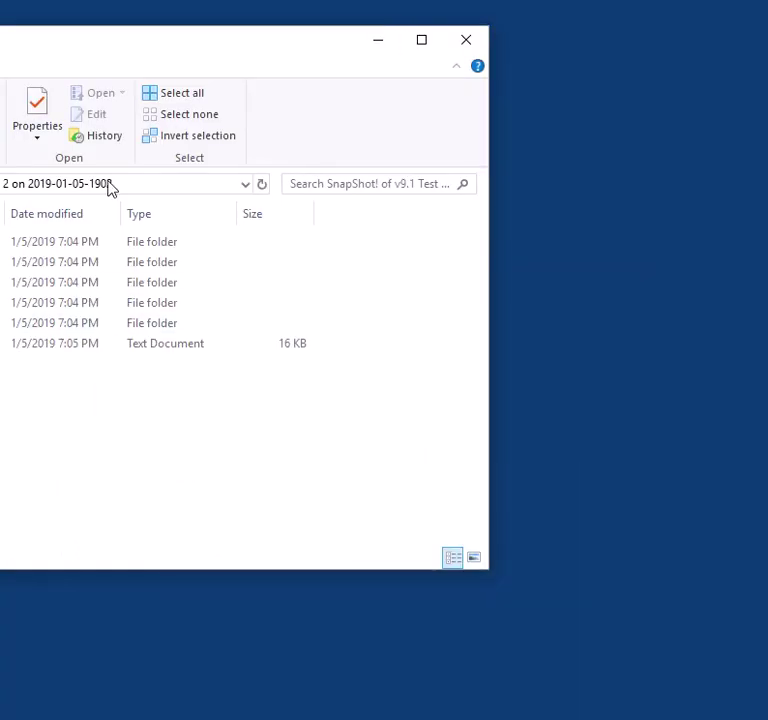
left_click_drag(2, 60, 395, 61)
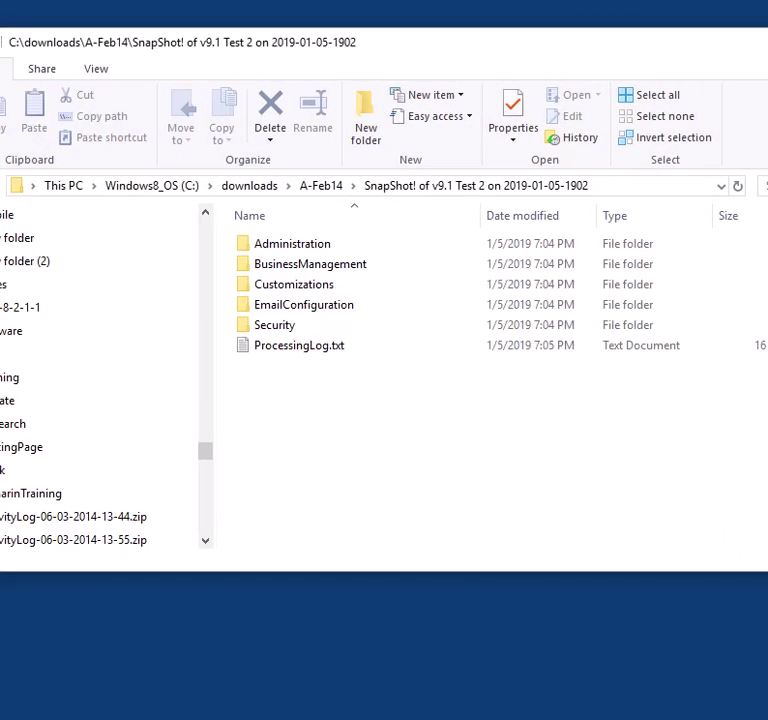
left_click_drag(767, 291, 634, 291)
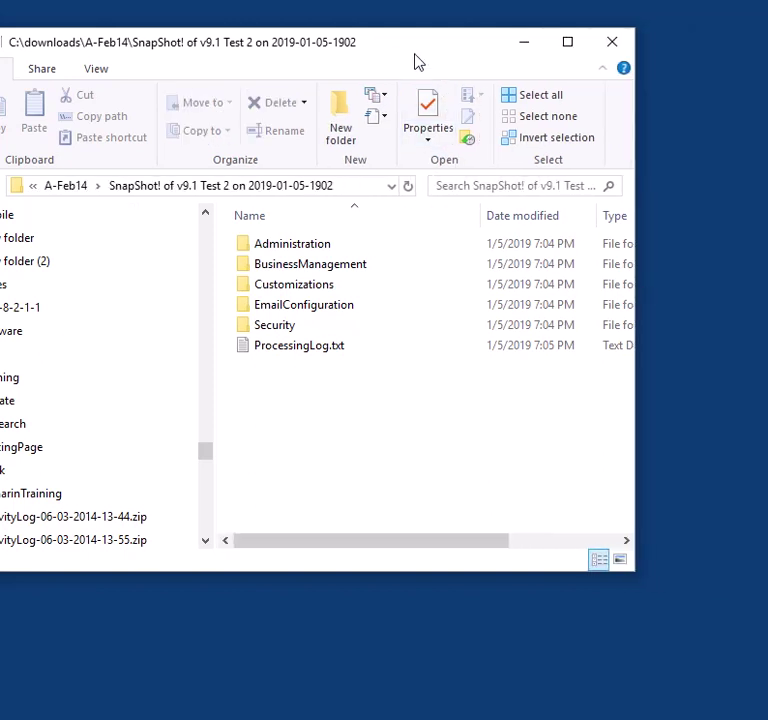
left_click_drag(415, 63, 527, 55)
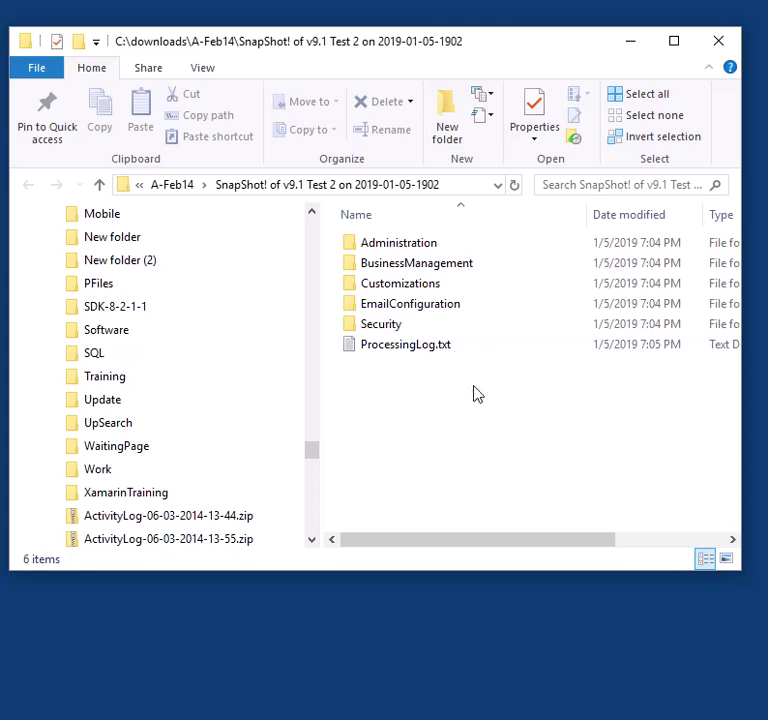
key("alt+Tab")
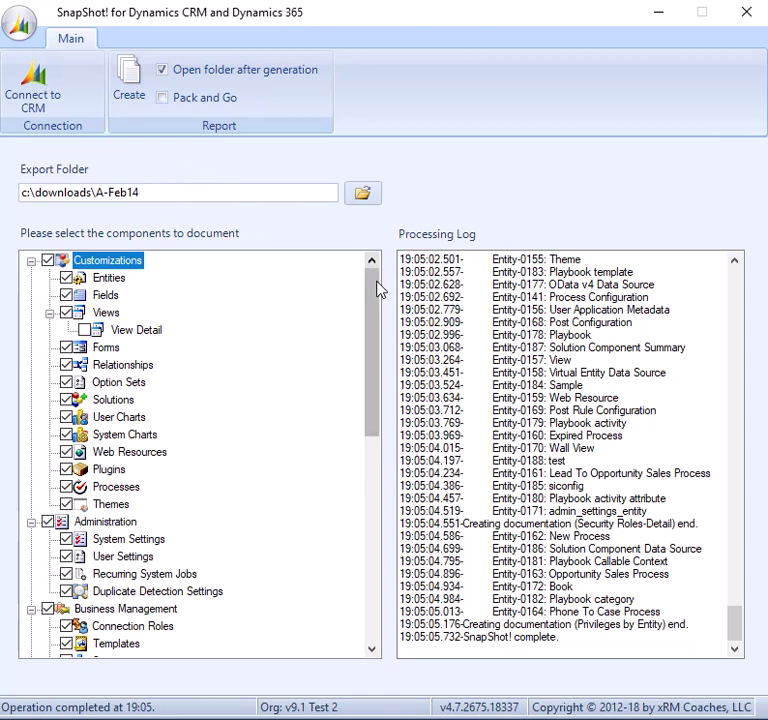
left_click_drag(376, 290, 374, 270)
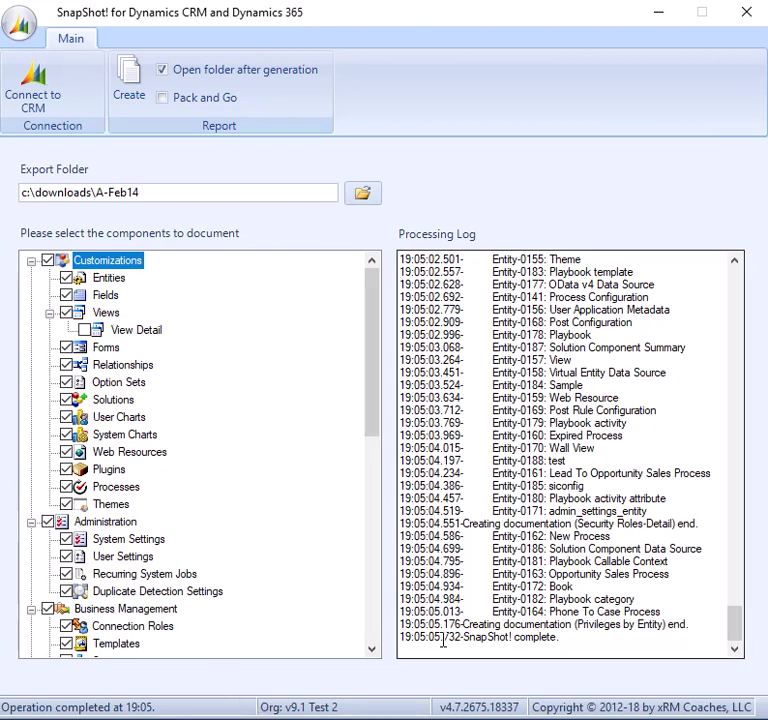
left_click_drag(736, 628, 749, 278)
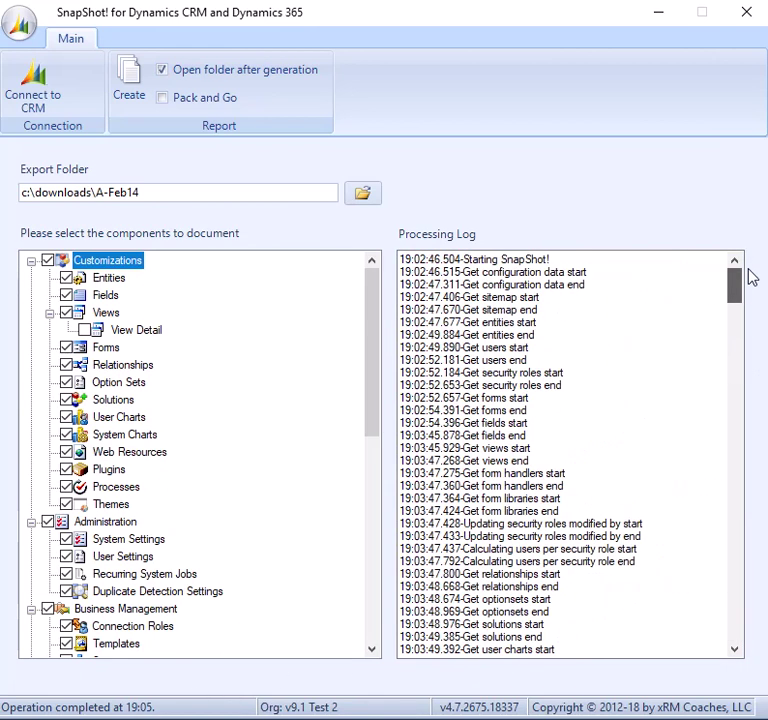